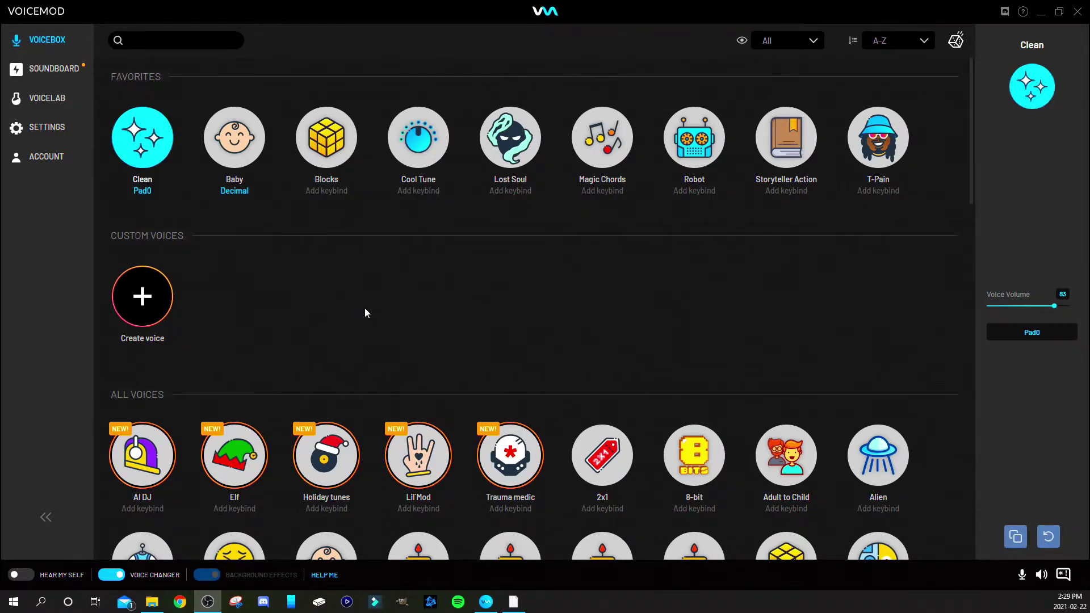
Open Voicemod's audio settings, showing the Xbox Controller headset microphone and headphones.
{"action": "left_click", "coordinate": [50, 129]}
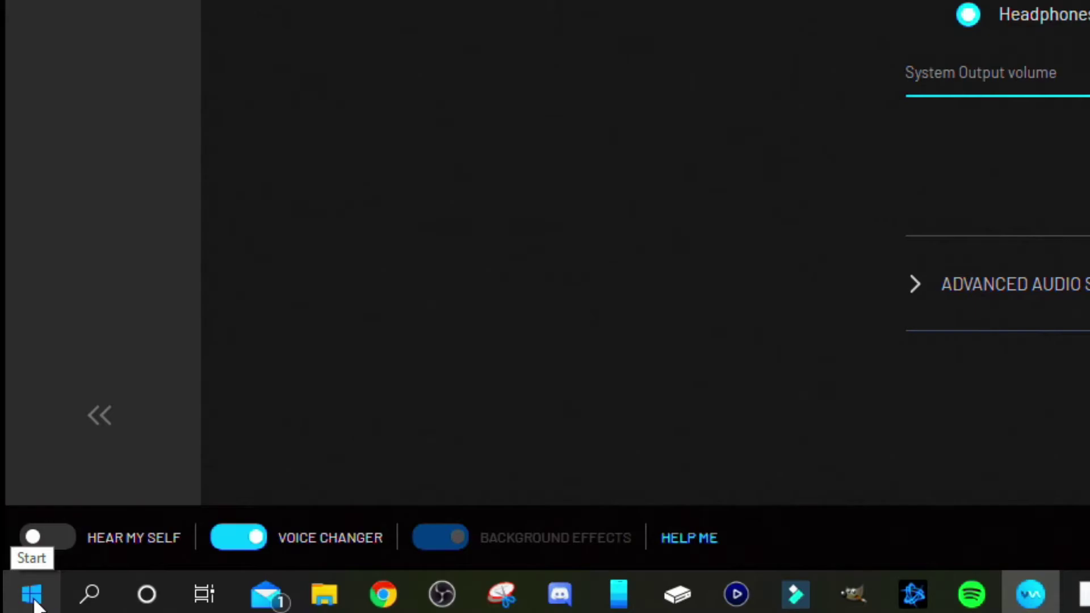
Go to Settings > System > Sound, open the classic Sound control panel, and move it right.
{"action": "left_click", "coordinate": [34, 603]}
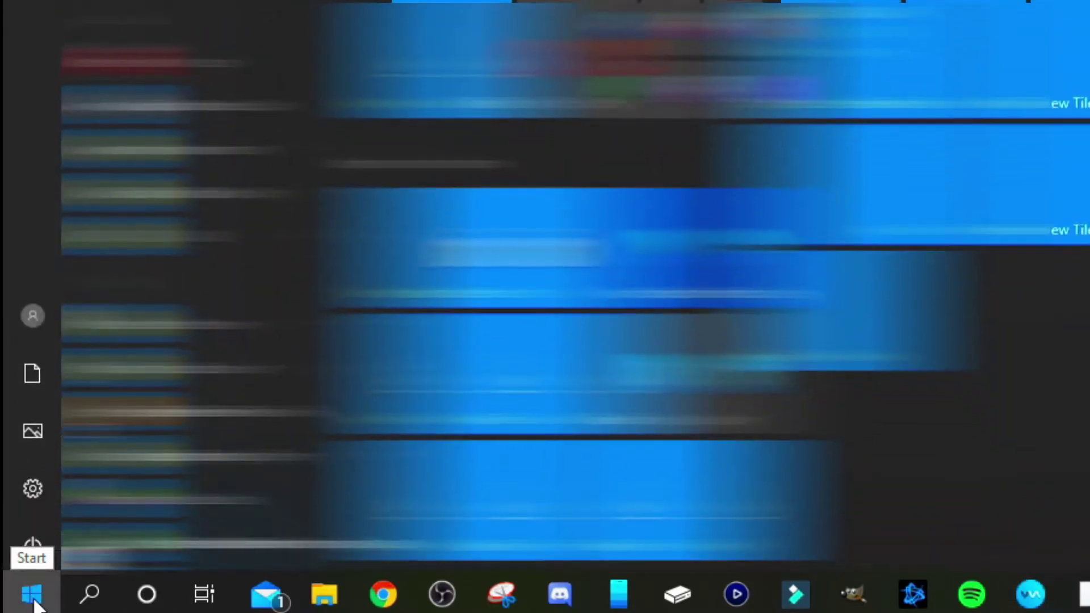
{"action": "left_click", "coordinate": [46, 493]}
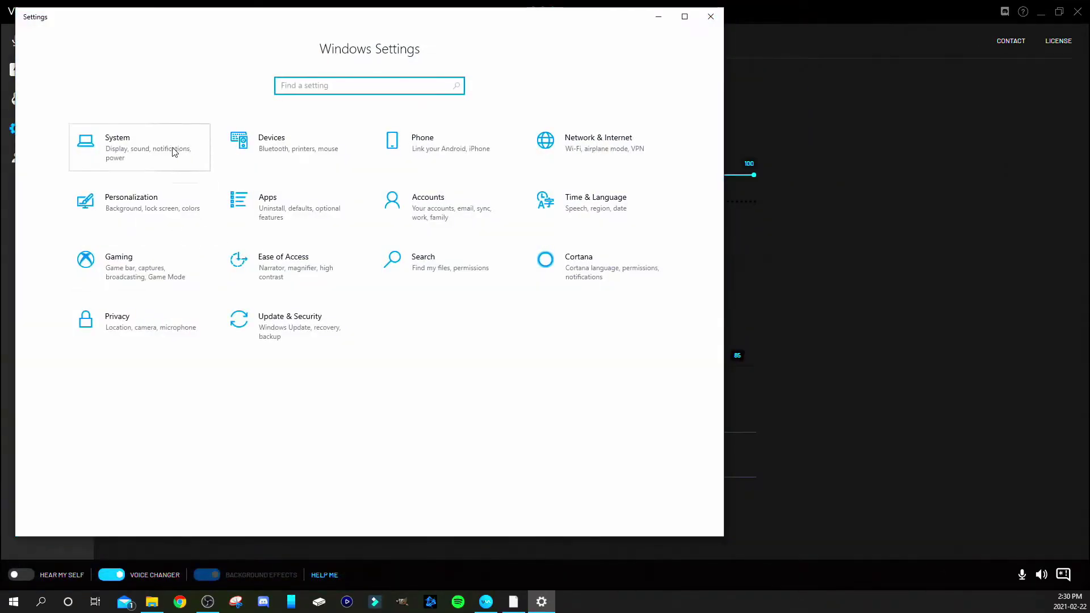
{"action": "left_click", "coordinate": [171, 152]}
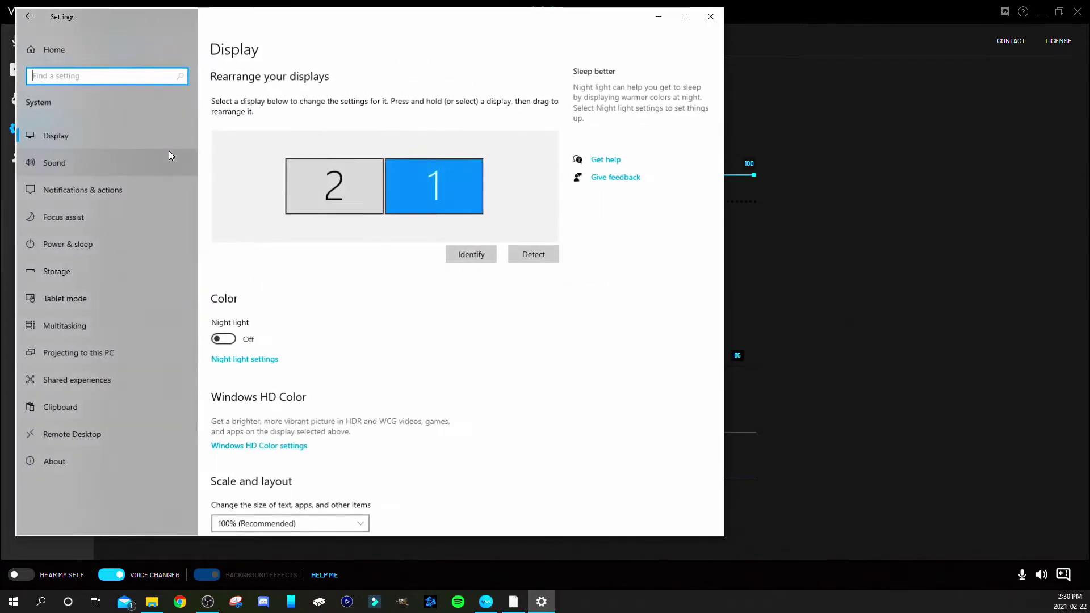
{"action": "left_click", "coordinate": [107, 164]}
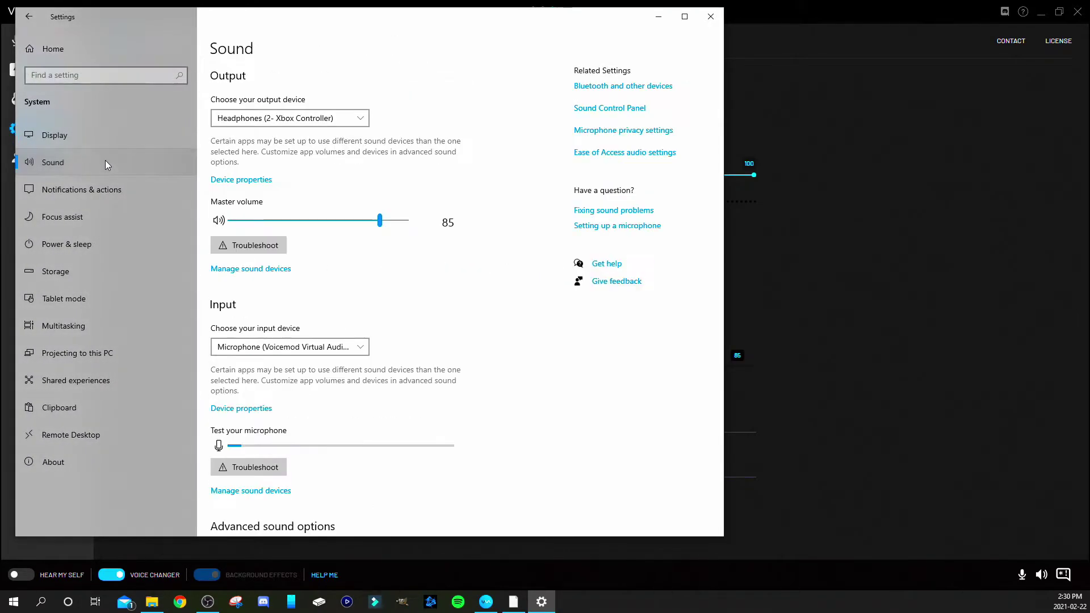
{"action": "left_click", "coordinate": [592, 109]}
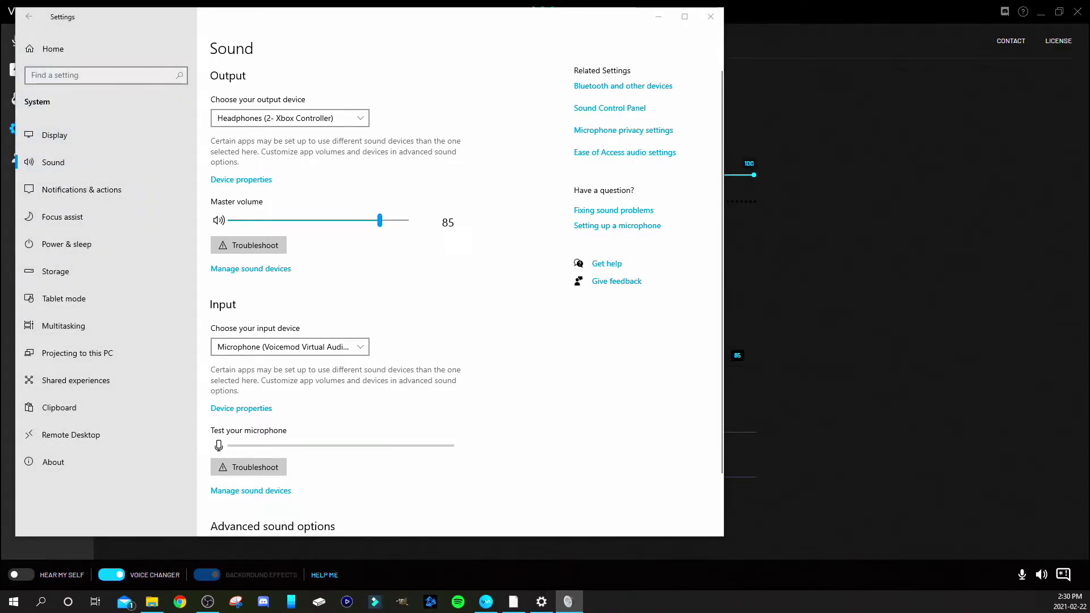
{"action": "left_click_drag", "start_coordinate": [504, 108], "coordinate": [695, 69]}
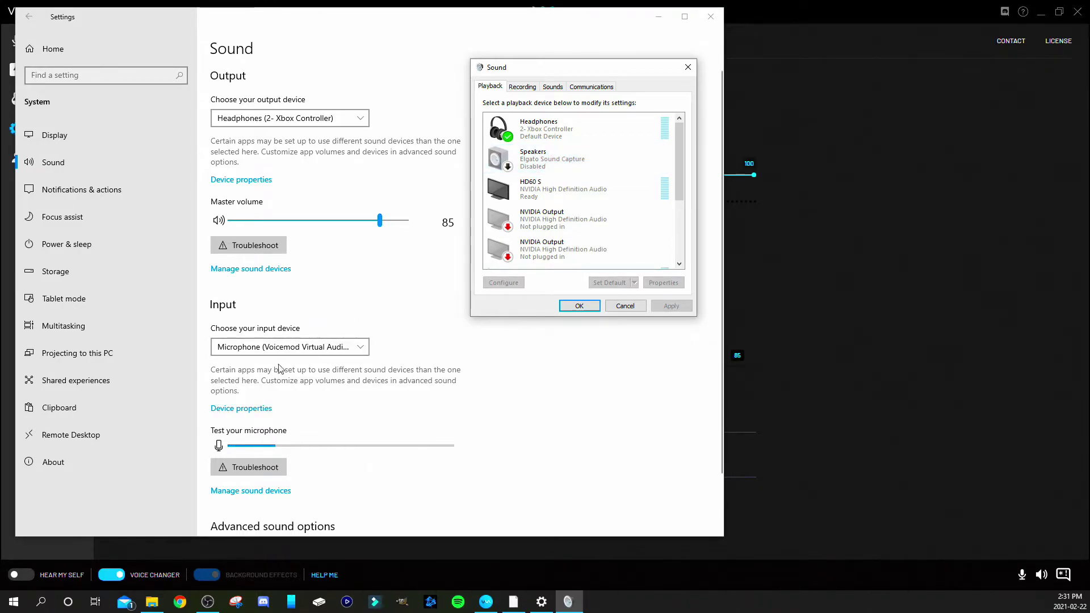
Review the Voicemod and Yeti microphones on the Recording tab, leaving Voicemod as default, then press OK.
{"action": "left_click", "coordinate": [524, 89]}
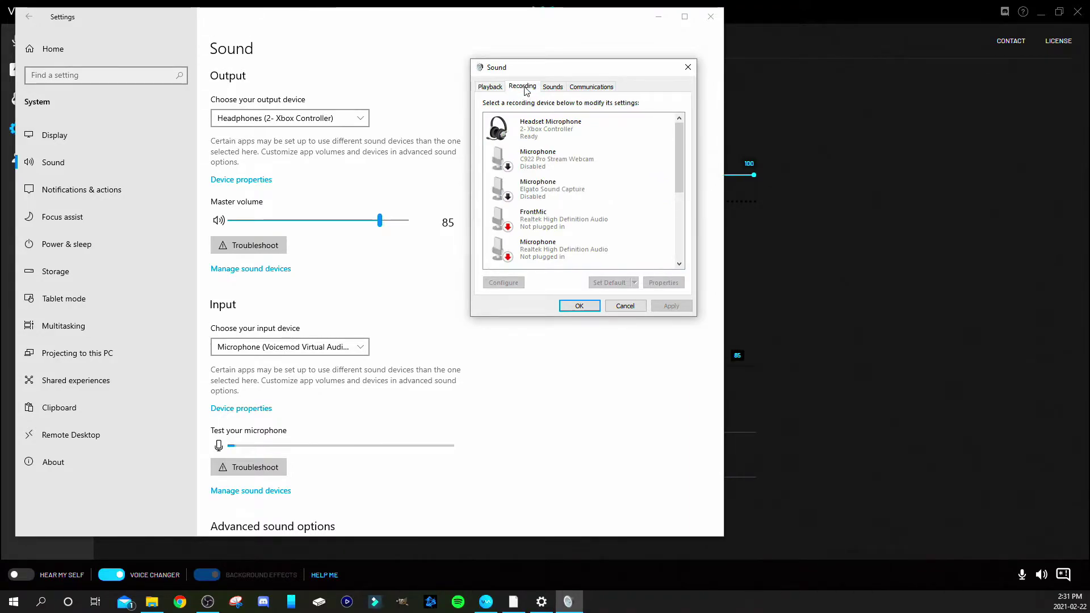
{"action": "scroll", "coordinate": [680, 155], "scroll_direction": "down", "scroll_amount": 1}
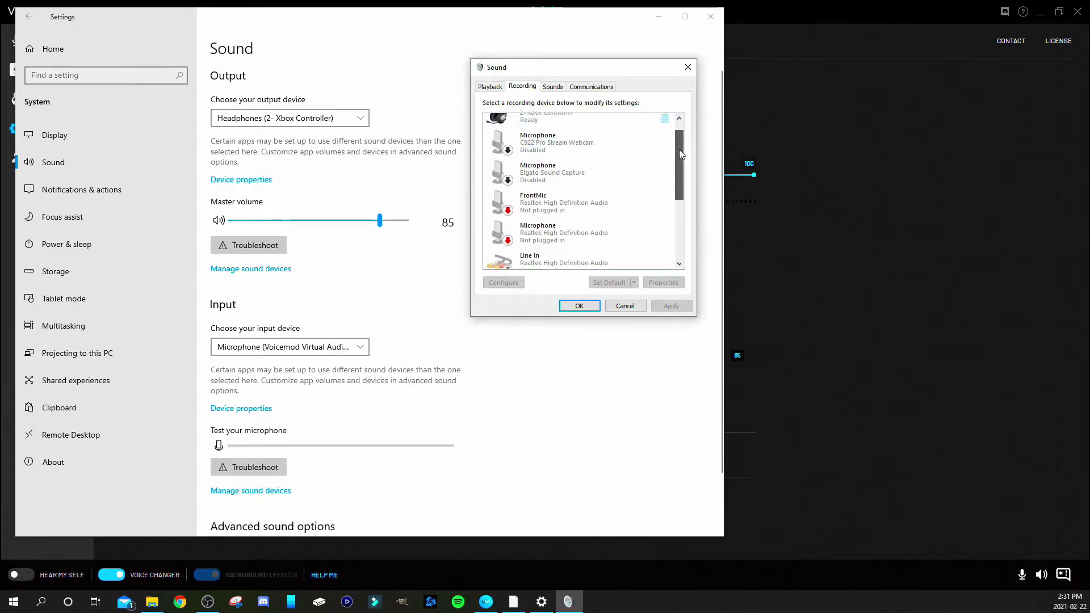
{"action": "scroll", "coordinate": [679, 152], "scroll_direction": "down", "scroll_amount": 4}
{"action": "left_click", "coordinate": [596, 232]}
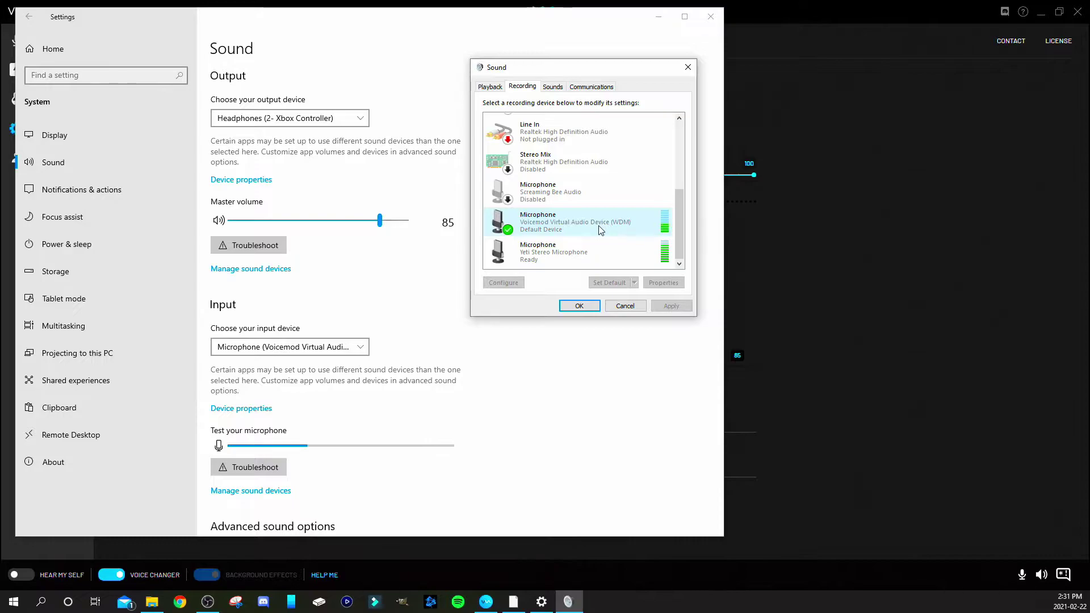
{"action": "right_click", "coordinate": [584, 222]}
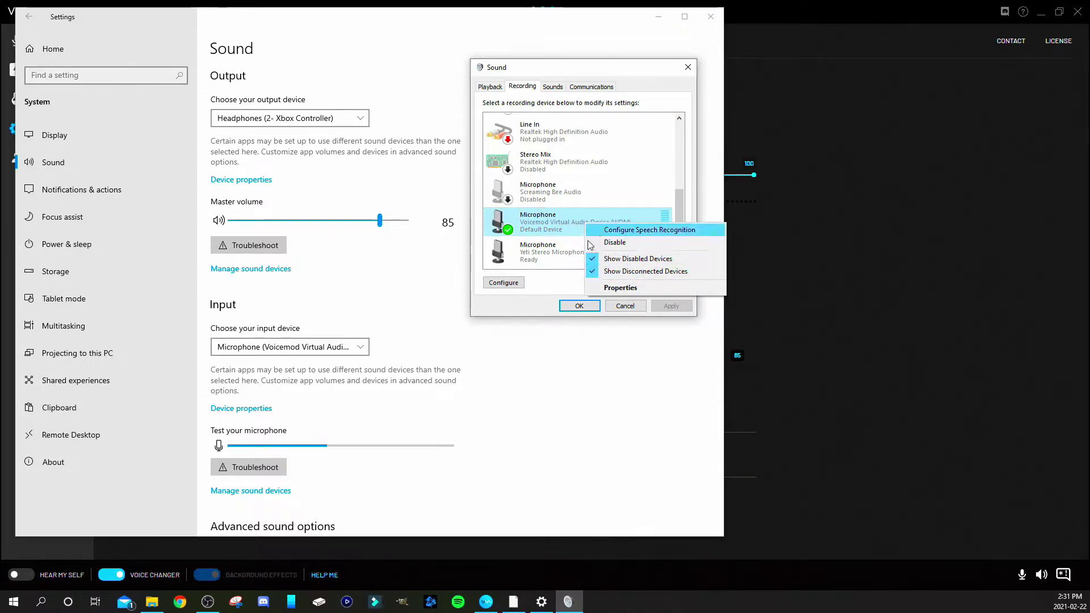
{"action": "key", "text": "Escape"}
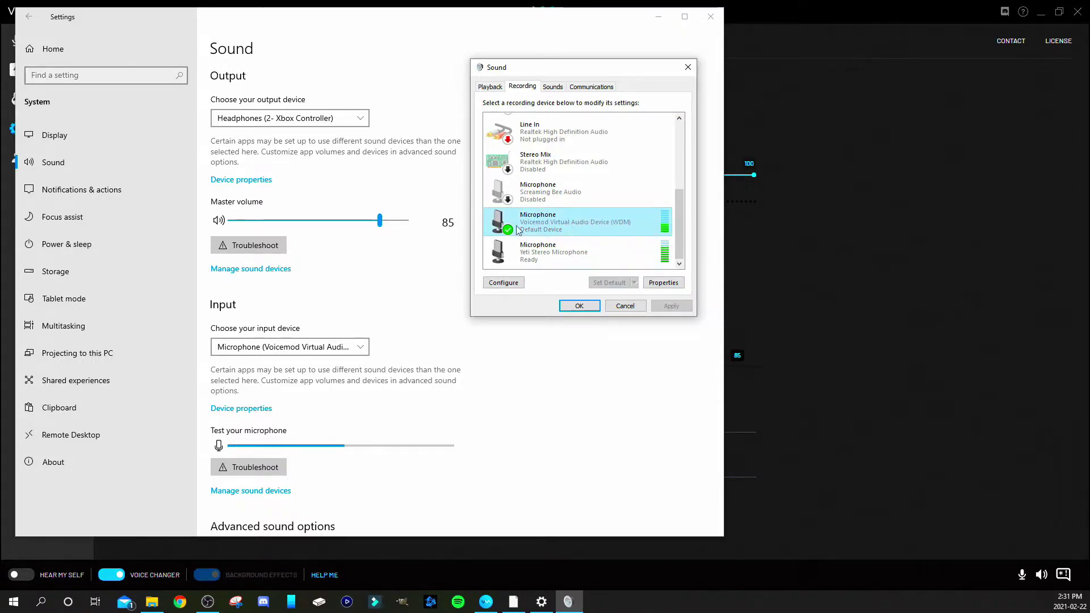
{"action": "left_click", "coordinate": [534, 258]}
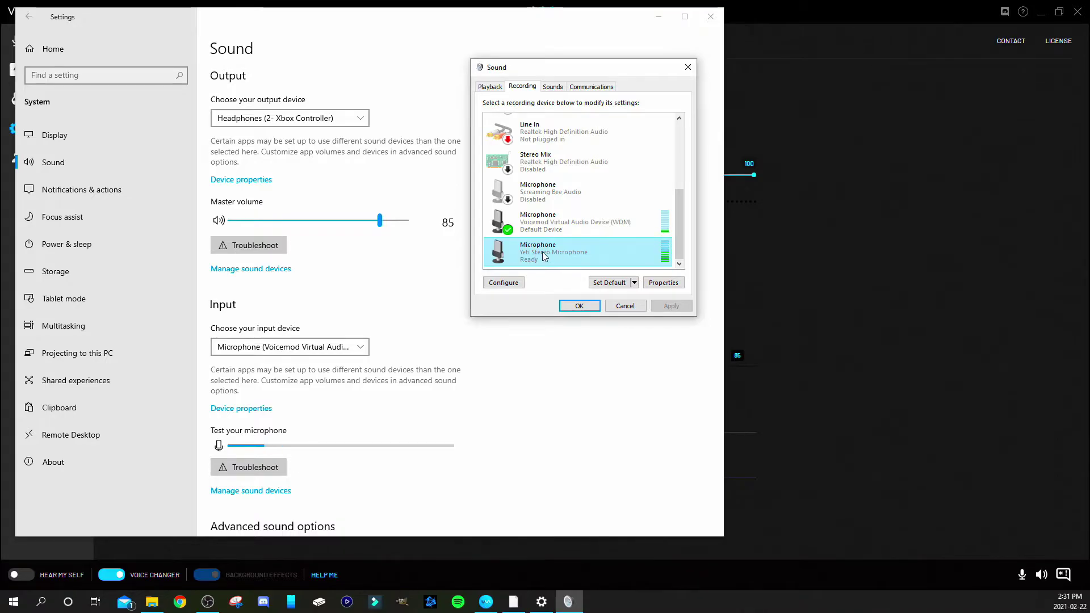
{"action": "right_click", "coordinate": [543, 255]}
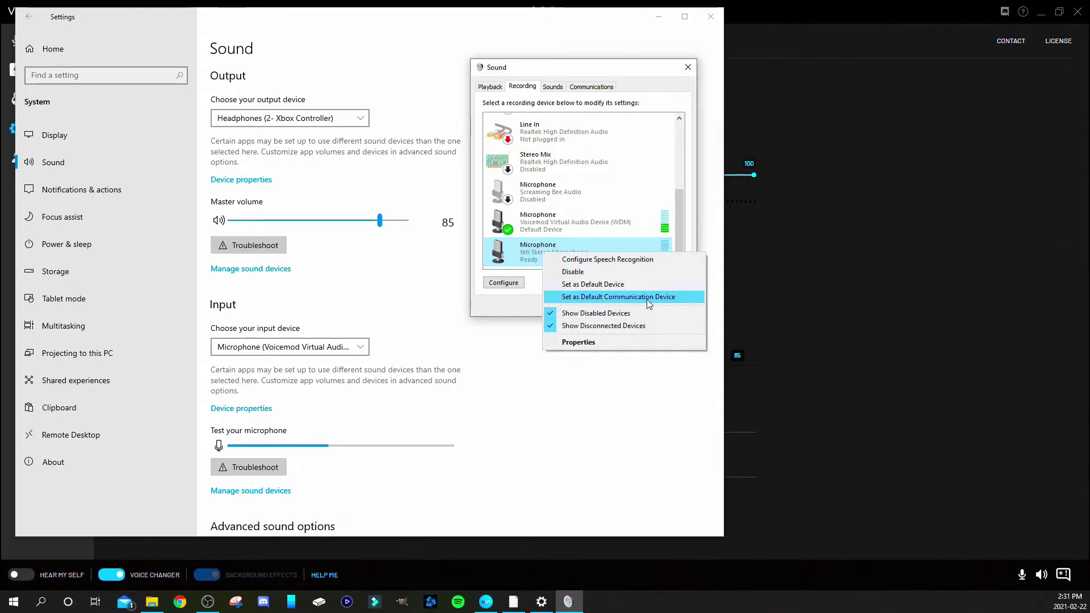
{"action": "left_click", "coordinate": [569, 224]}
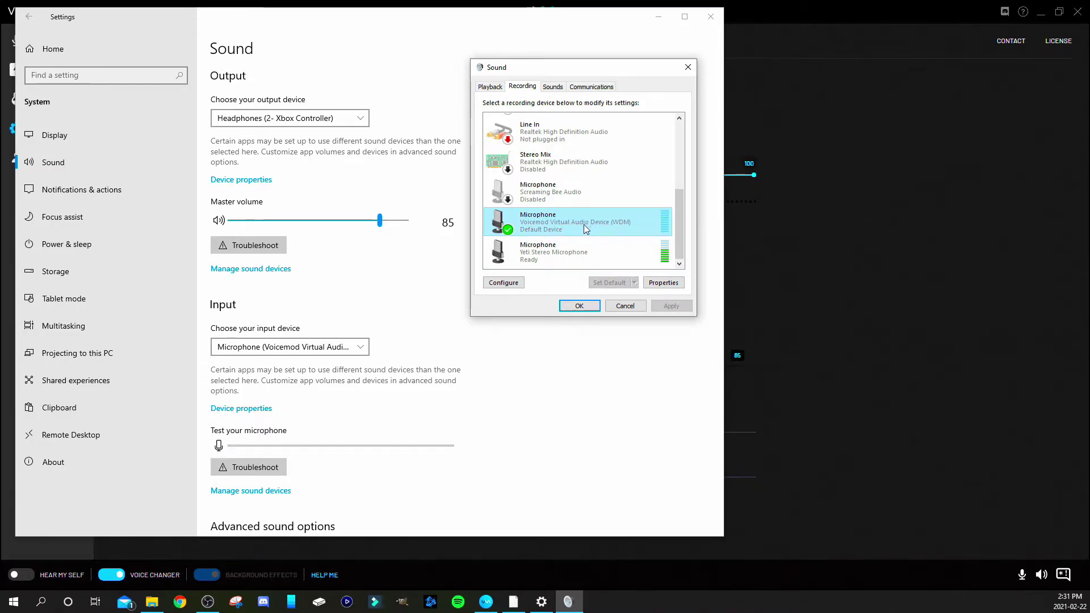
{"action": "left_click", "coordinate": [579, 306]}
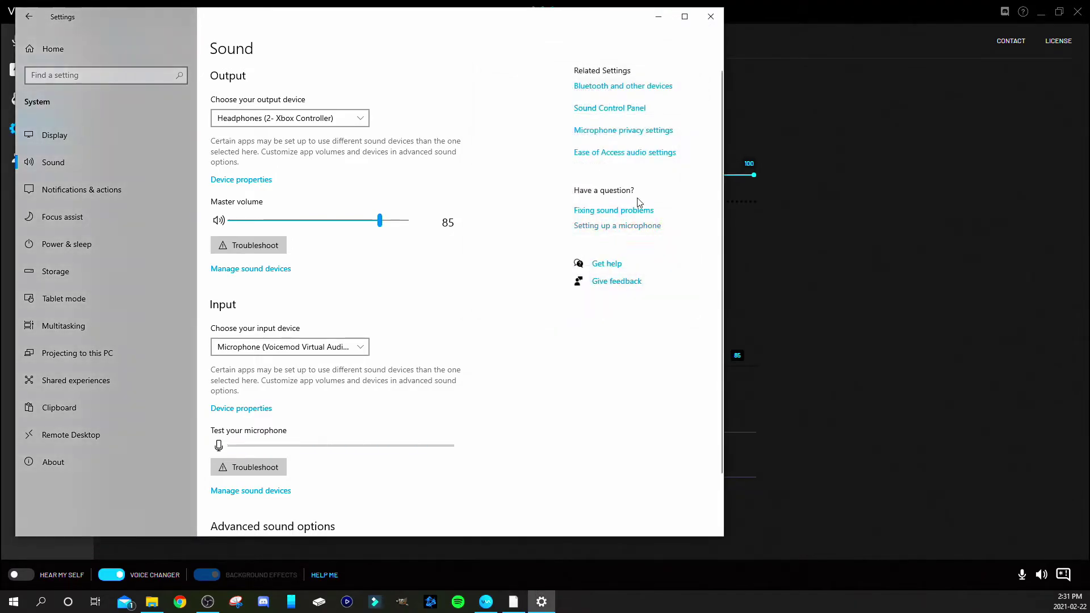
Close Windows Settings, then unmute Voice Changer and mute Yeti for Stream Chat in OBS's Audio Mixer.
{"action": "left_click", "coordinate": [710, 19]}
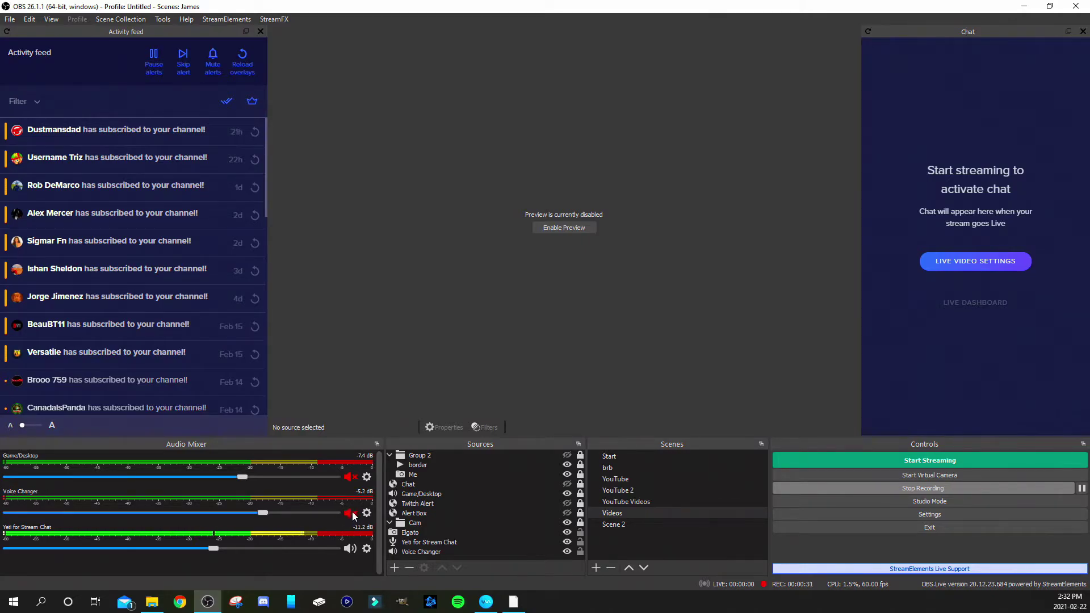
{"action": "left_click", "coordinate": [350, 513]}
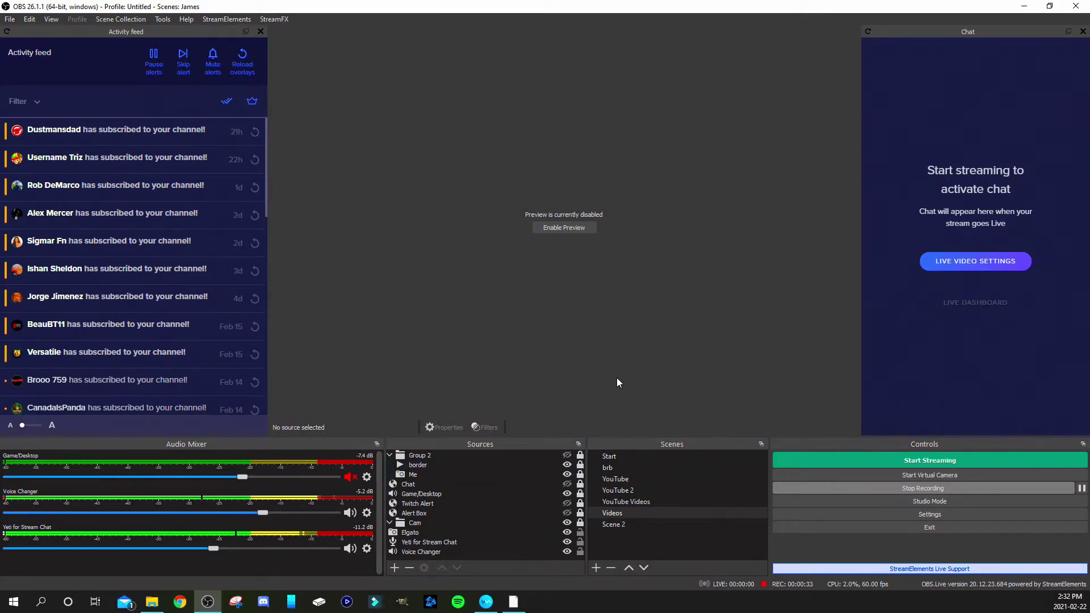
{"action": "left_click", "coordinate": [346, 549]}
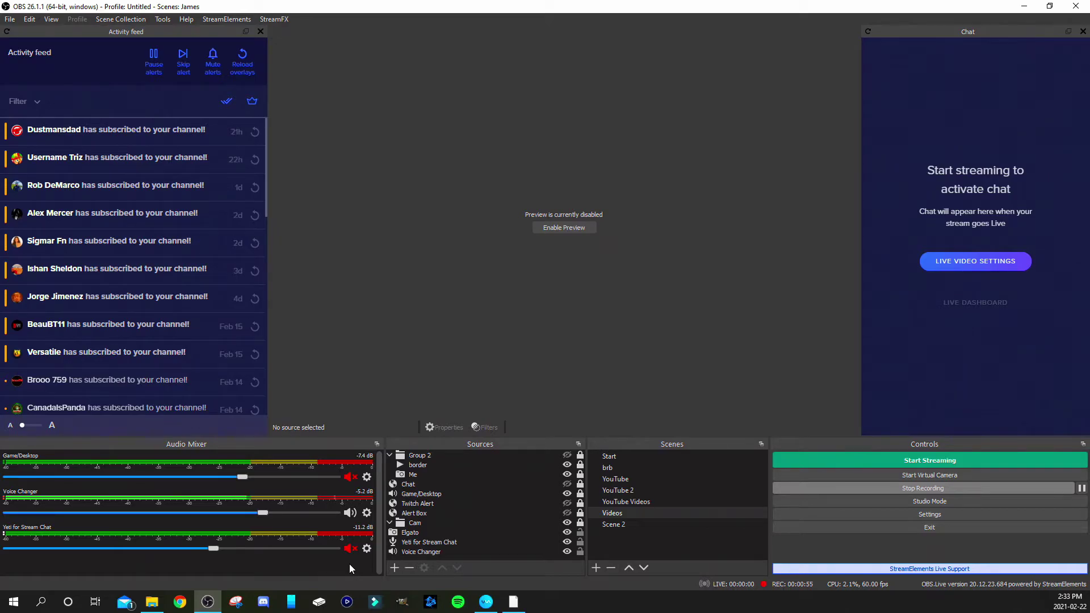
Restore Voicemod over OBS, make Baby the active voice, then switch back to OBS.
{"action": "left_click", "coordinate": [486, 601]}
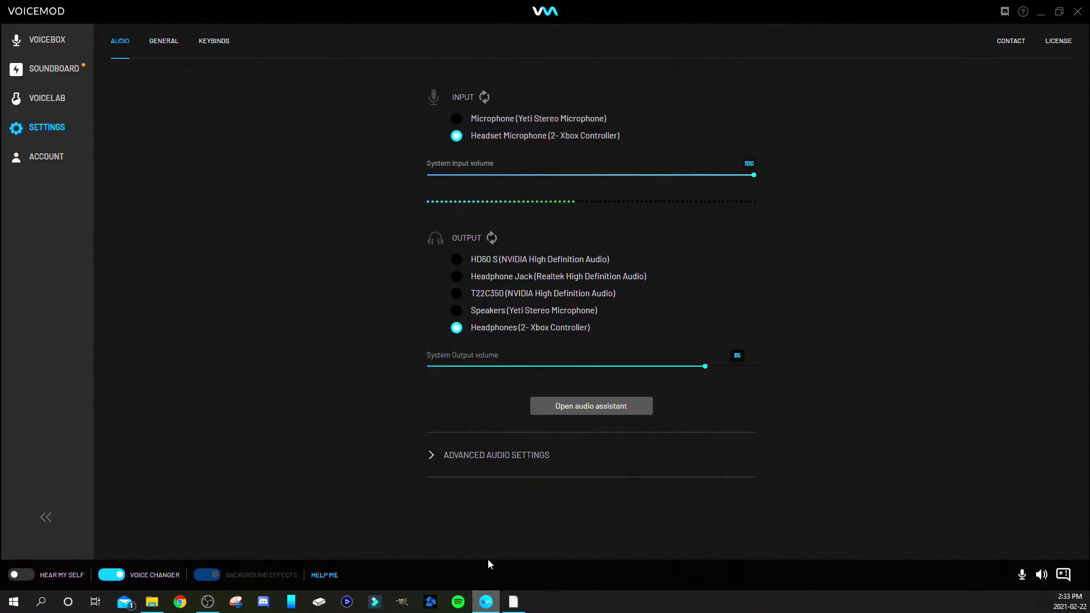
{"action": "left_click_drag", "start_coordinate": [369, 31], "coordinate": [493, 24]}
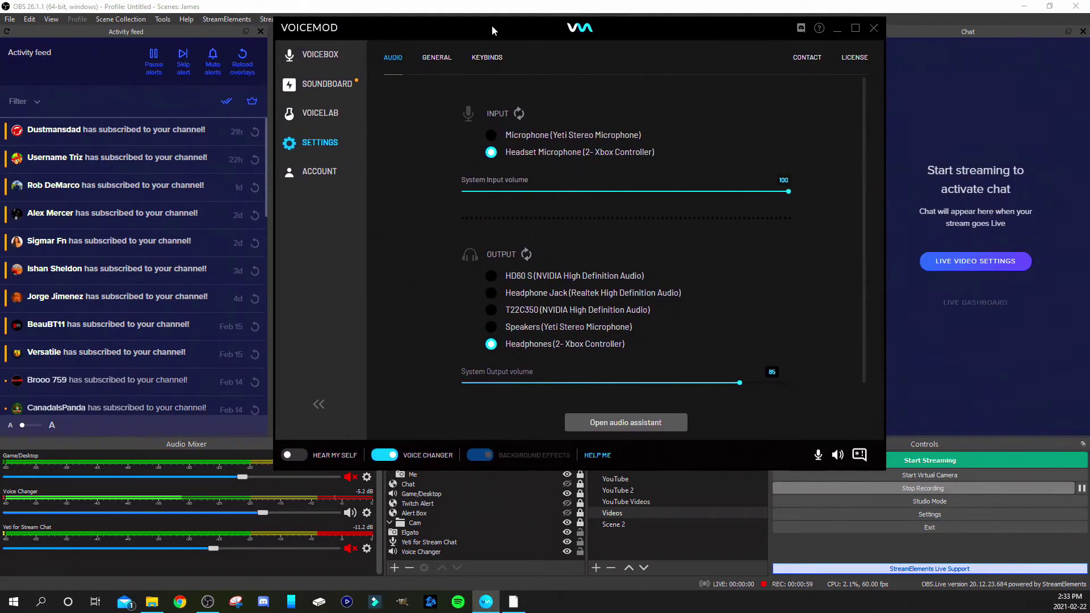
{"action": "left_click", "coordinate": [321, 52]}
{"action": "left_click", "coordinate": [500, 141]}
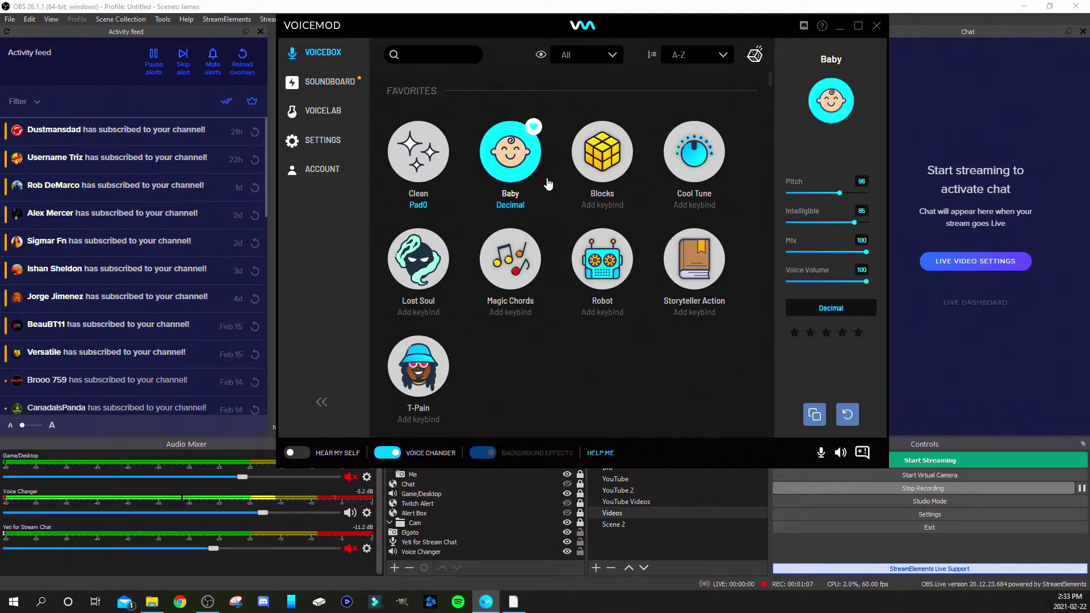
{"action": "key", "text": "alt+Tab"}
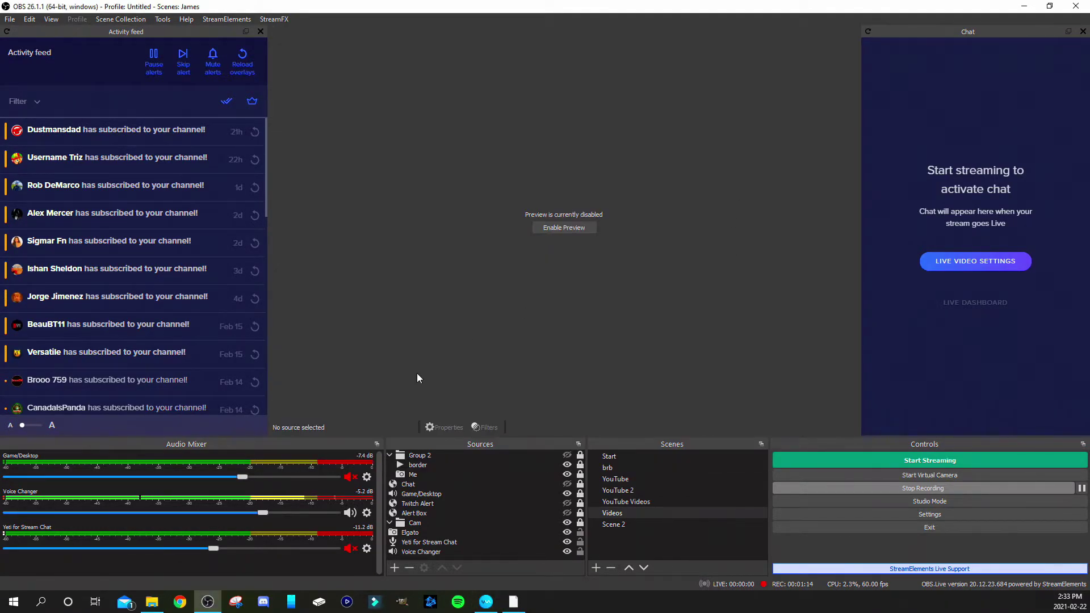
In the OBS Audio Mixer, mute Voice Changer and make Yeti for Stream Chat live again.
{"action": "left_click", "coordinate": [350, 512]}
{"action": "left_click", "coordinate": [349, 548]}
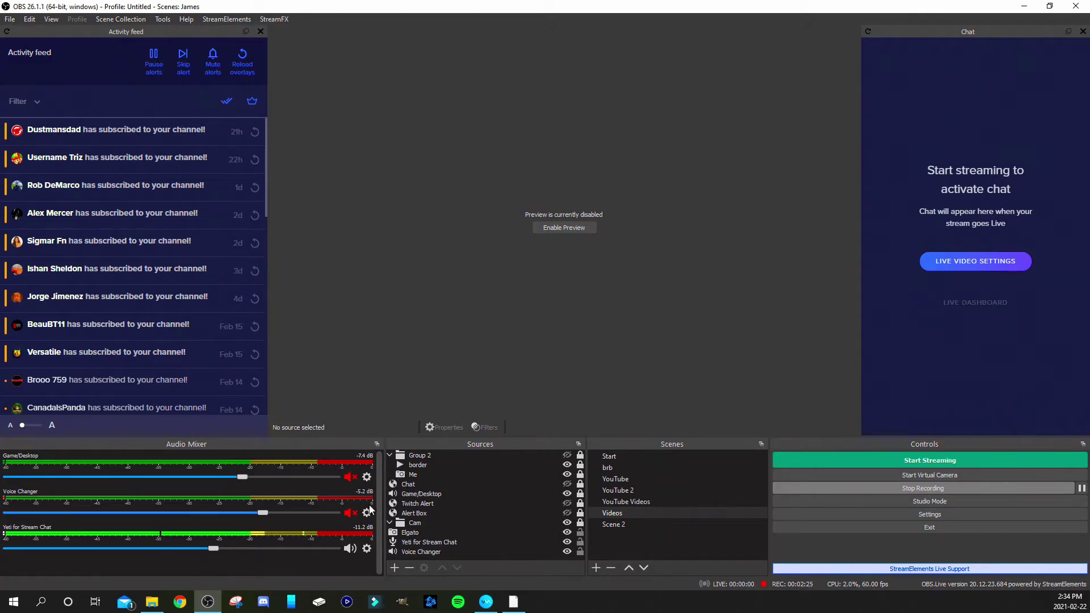
{"action": "left_click", "coordinate": [367, 549]}
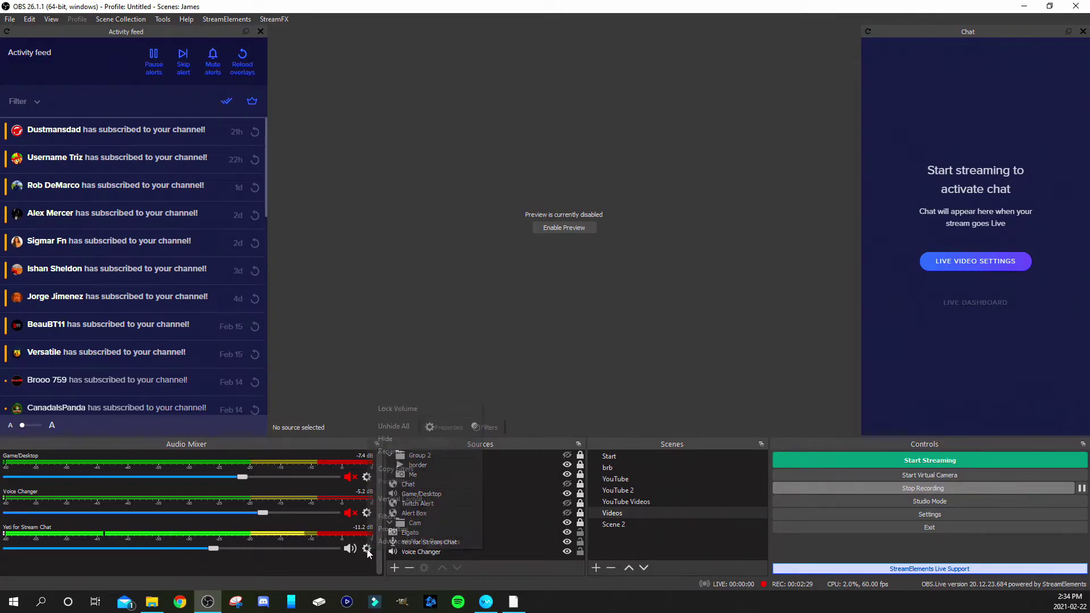
{"action": "left_click", "coordinate": [391, 532]}
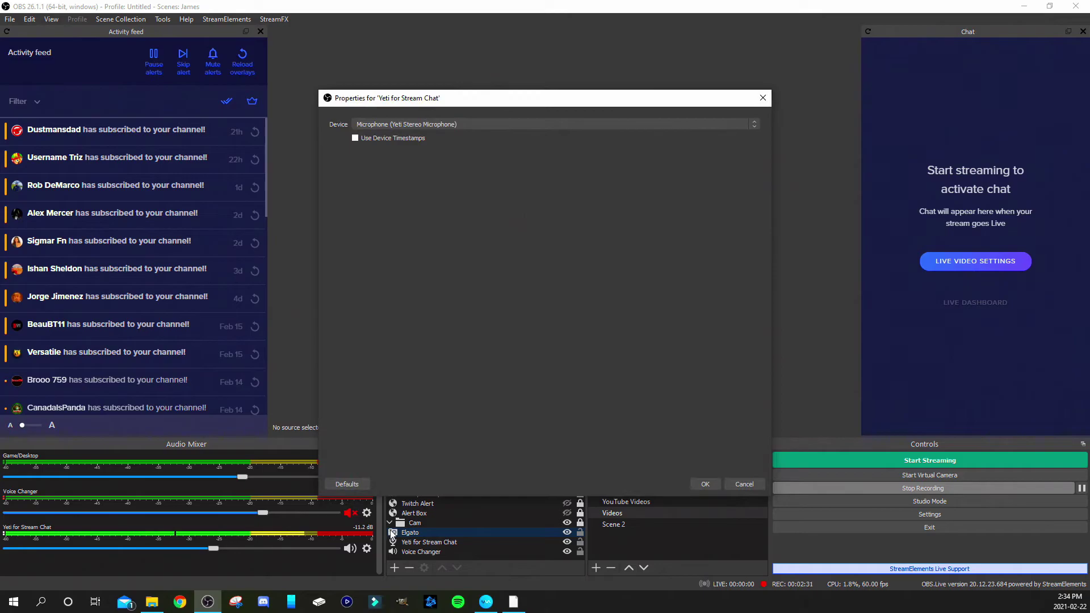
{"action": "left_click", "coordinate": [743, 484]}
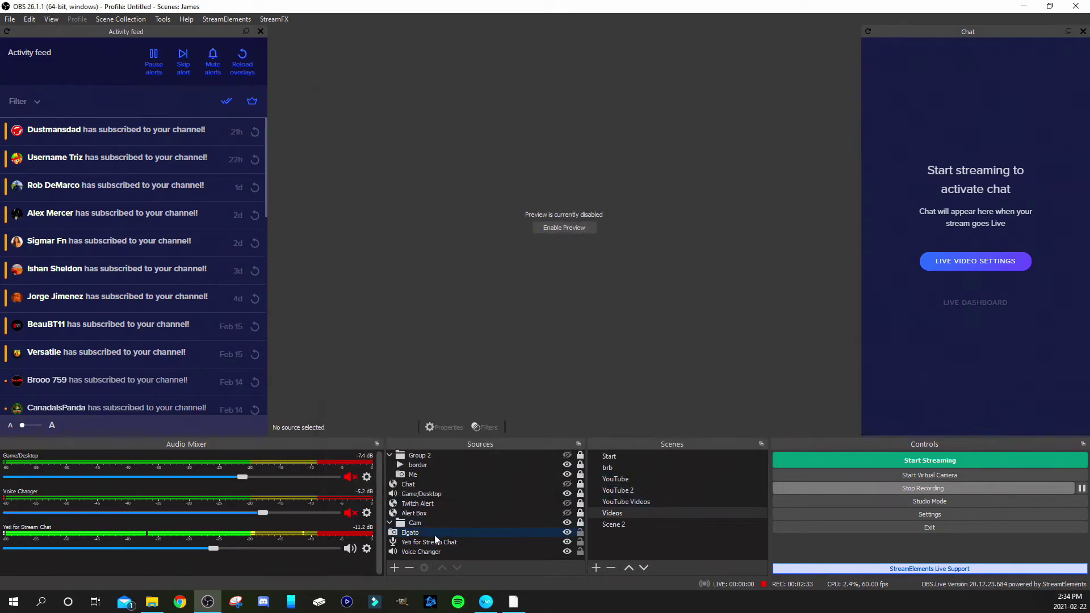
{"action": "left_click", "coordinate": [366, 549]}
{"action": "left_click", "coordinate": [399, 531]}
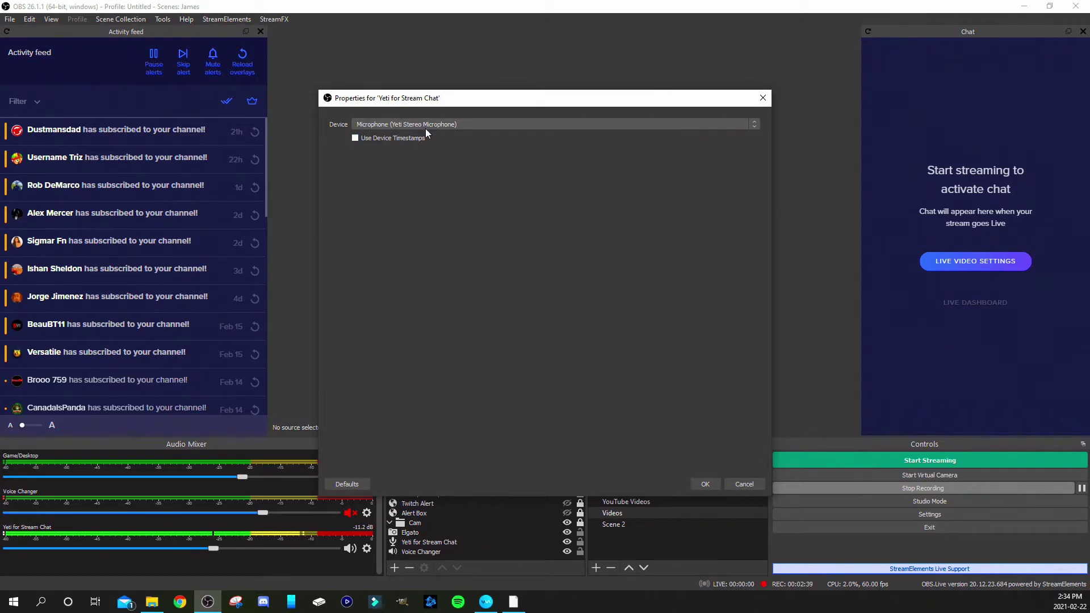
{"action": "left_click", "coordinate": [707, 484]}
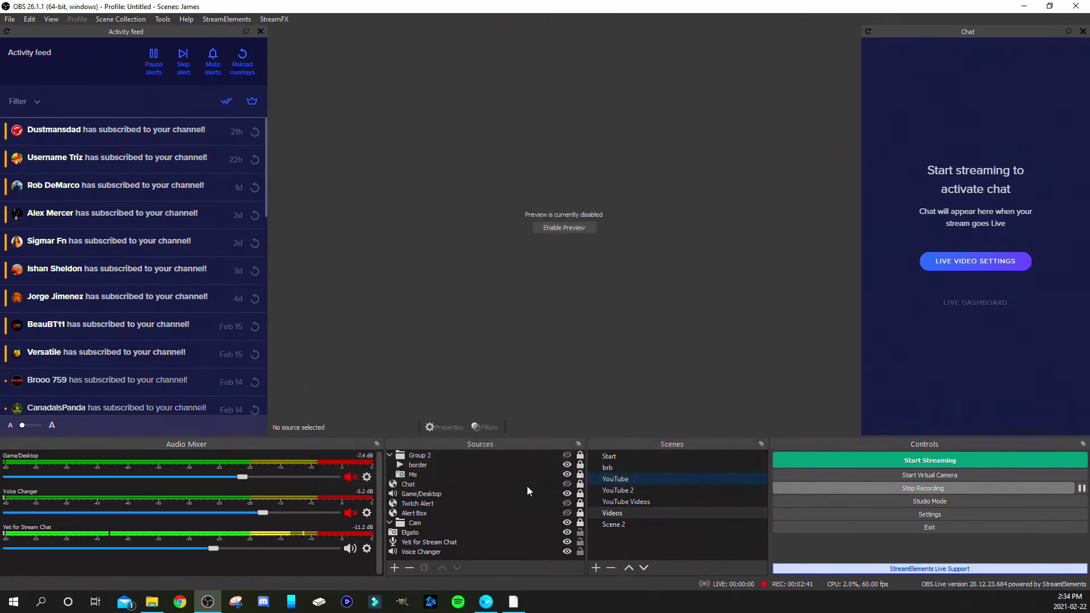
{"action": "left_click", "coordinate": [367, 513]}
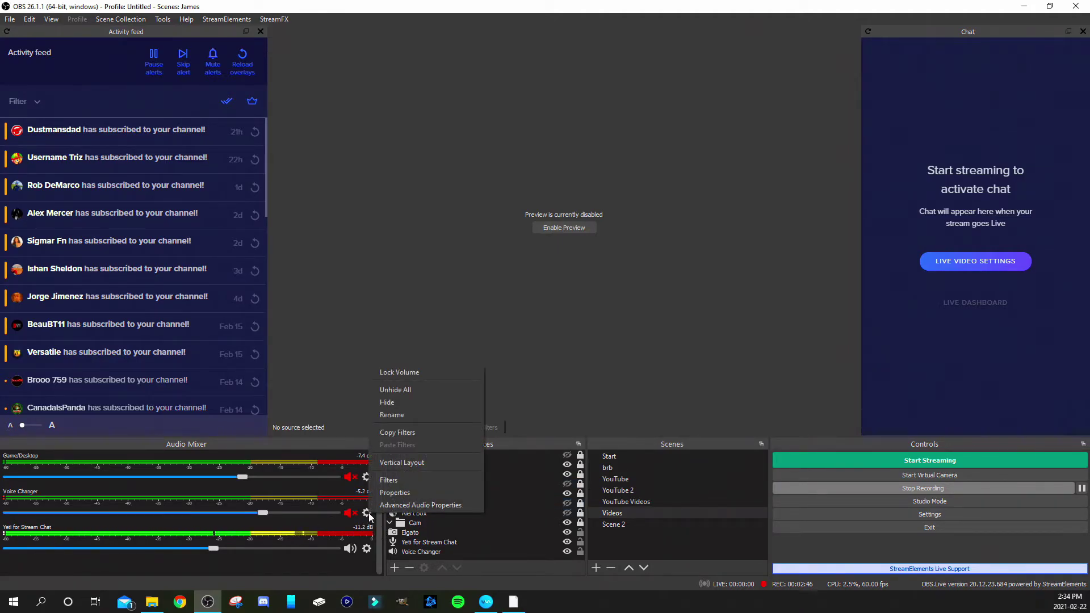
{"action": "left_click", "coordinate": [393, 492]}
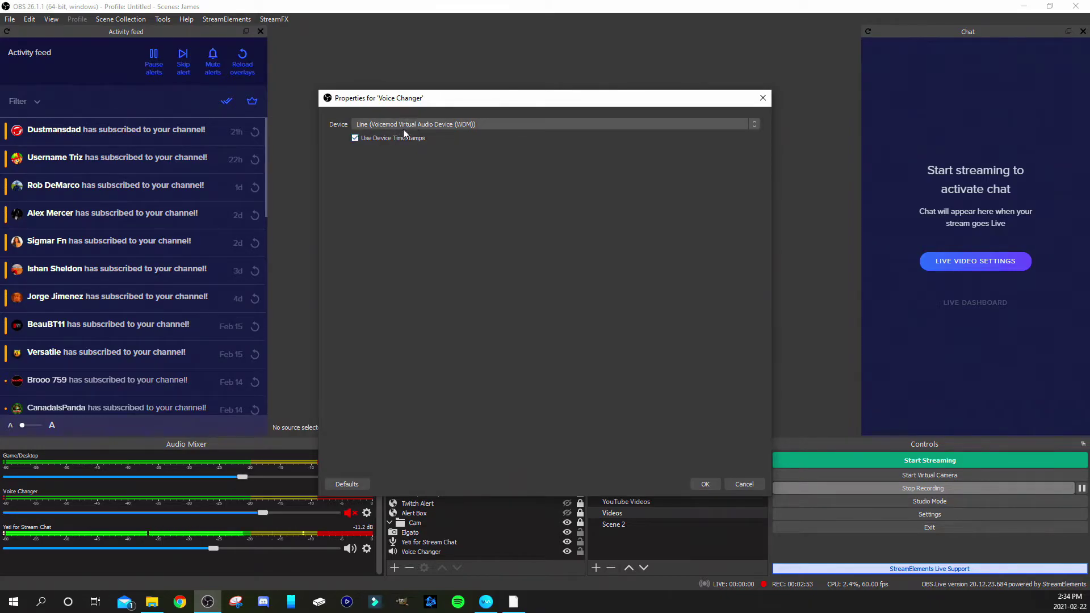
{"action": "left_click", "coordinate": [706, 485]}
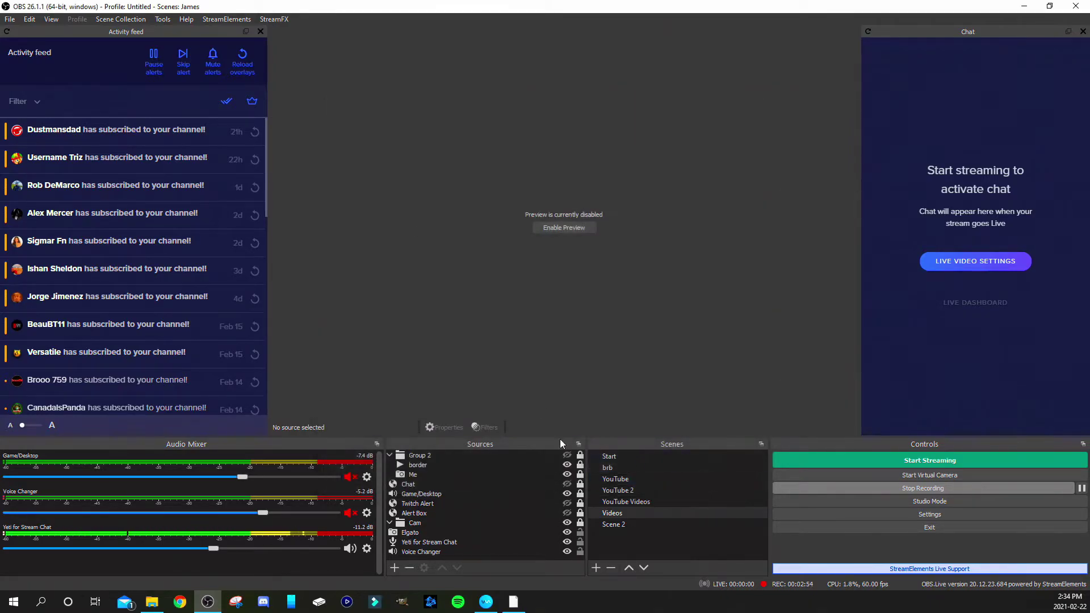
Keep Headphones (2- Xbox Controller) as the Game/Desktop source's device in its Properties and confirm.
{"action": "left_click", "coordinate": [367, 476]}
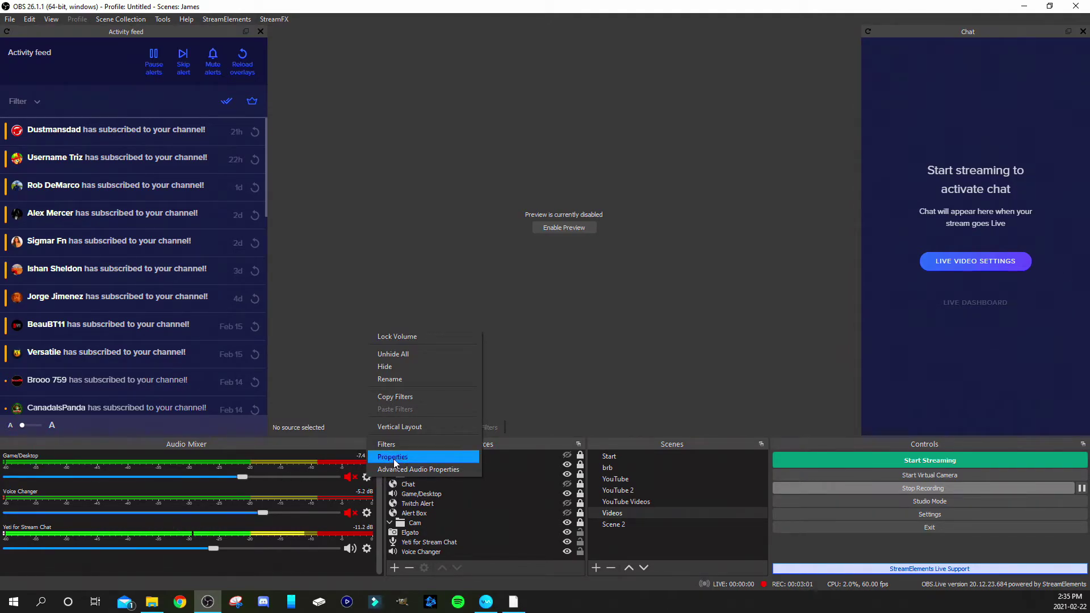
{"action": "left_click", "coordinate": [393, 458]}
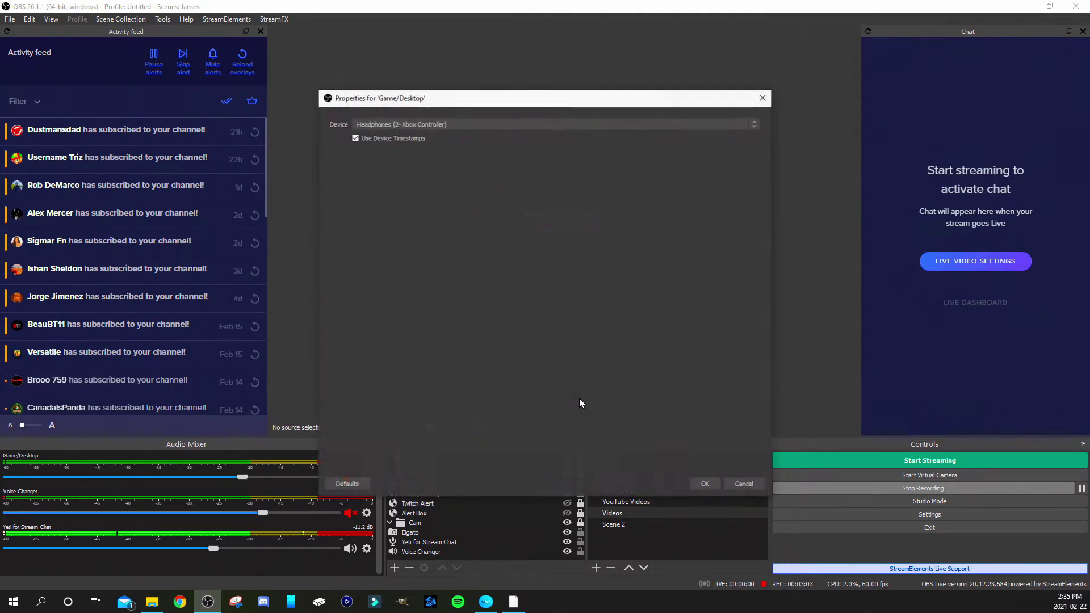
{"action": "left_click", "coordinate": [439, 125]}
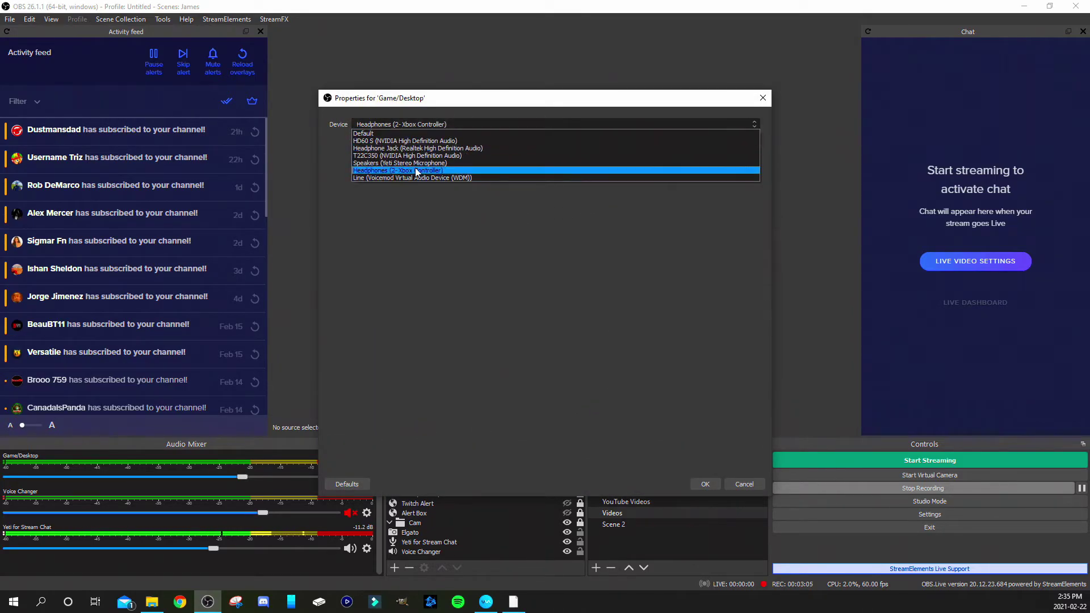
{"action": "left_click", "coordinate": [415, 169]}
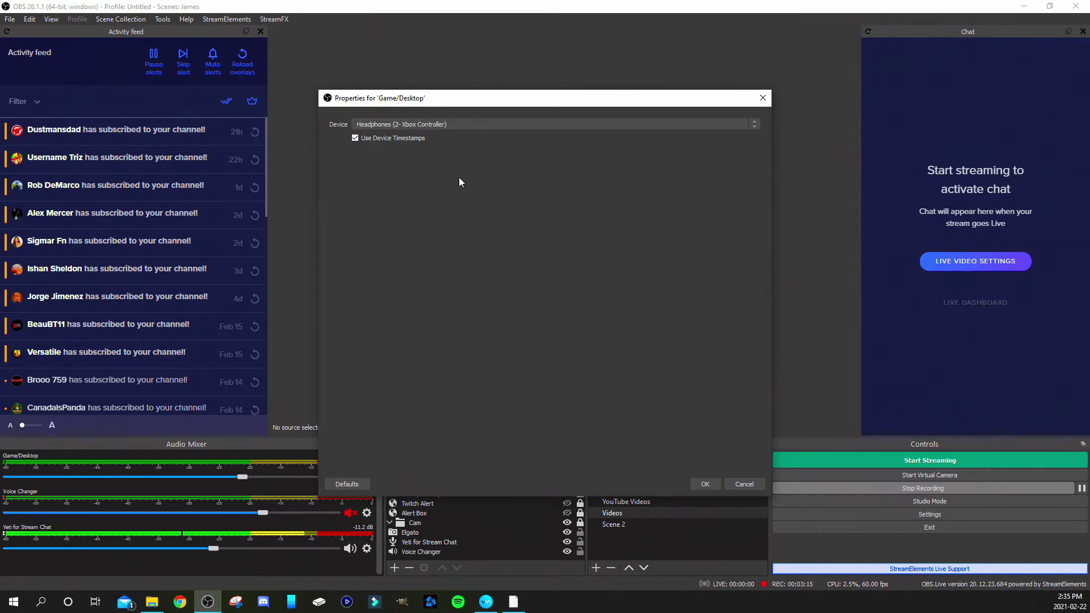
{"action": "left_click", "coordinate": [711, 482]}
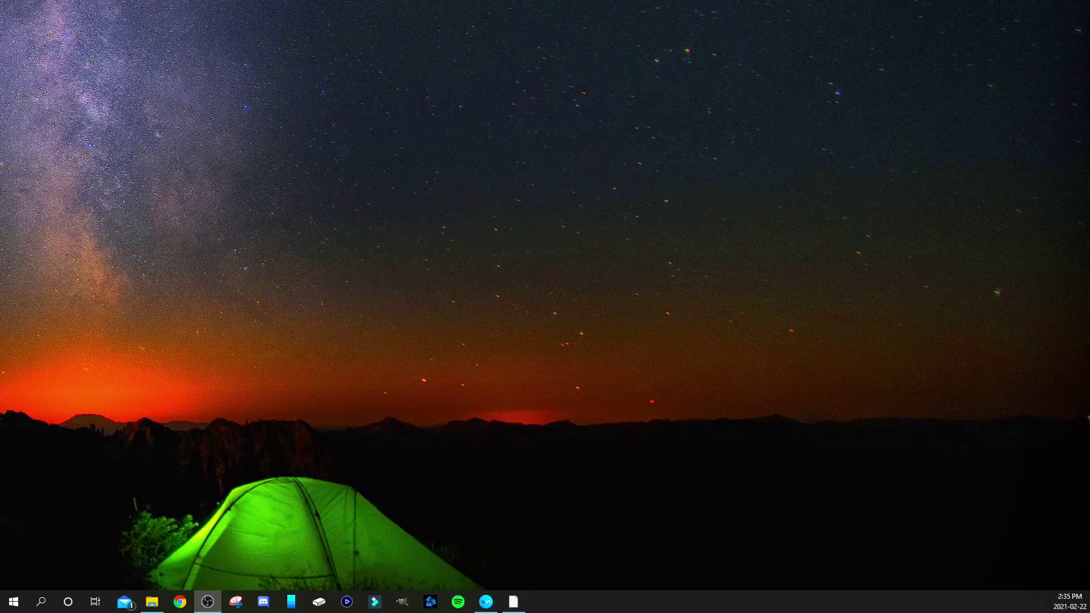
Bring up Battle.net on the Warzone page, nudge the window left, and open the game's options list.
{"action": "left_click", "coordinate": [518, 603]}
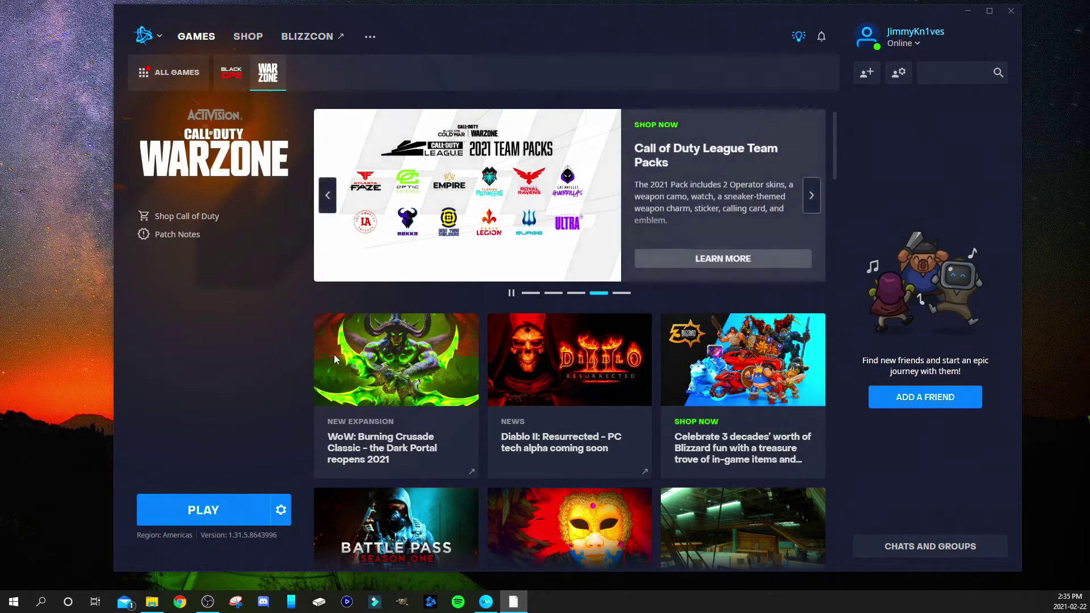
{"action": "left_click", "coordinate": [285, 519]}
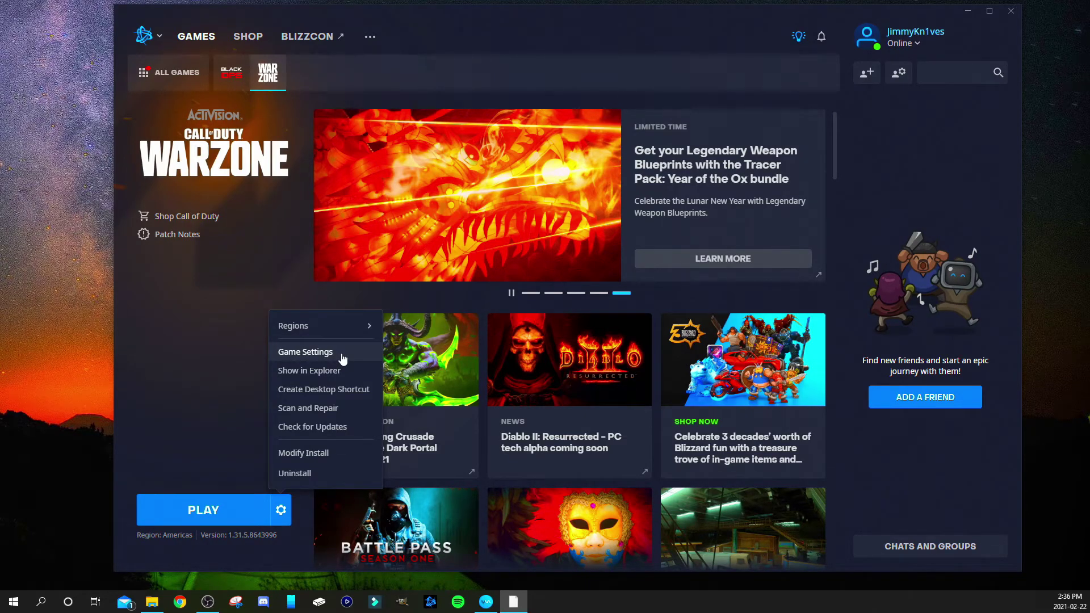
{"action": "left_click", "coordinate": [215, 291]}
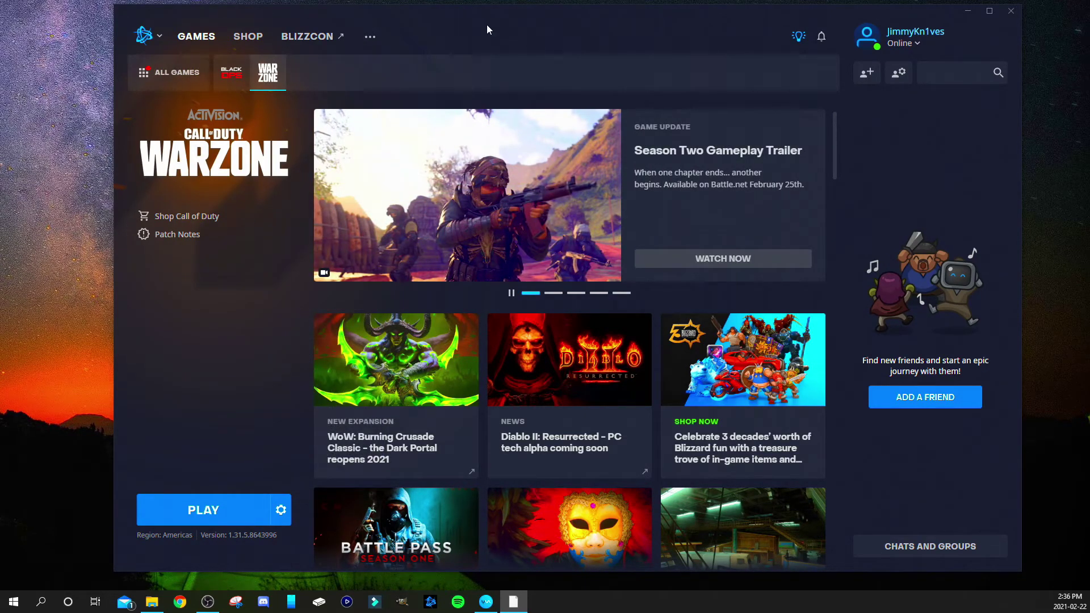
{"action": "left_click_drag", "start_coordinate": [487, 29], "coordinate": [444, 32]}
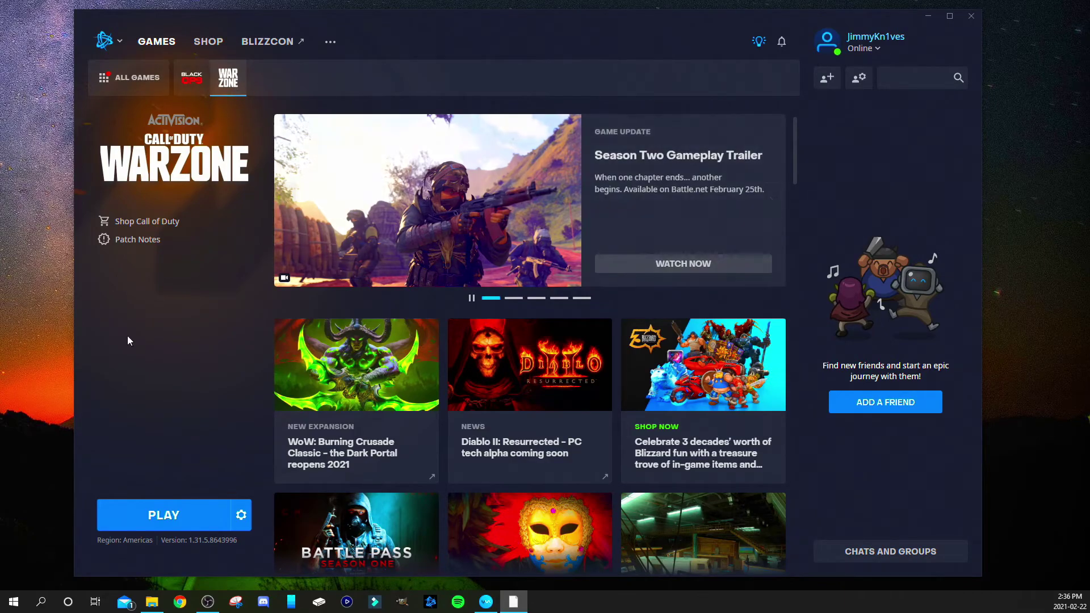
{"action": "left_click", "coordinate": [241, 515]}
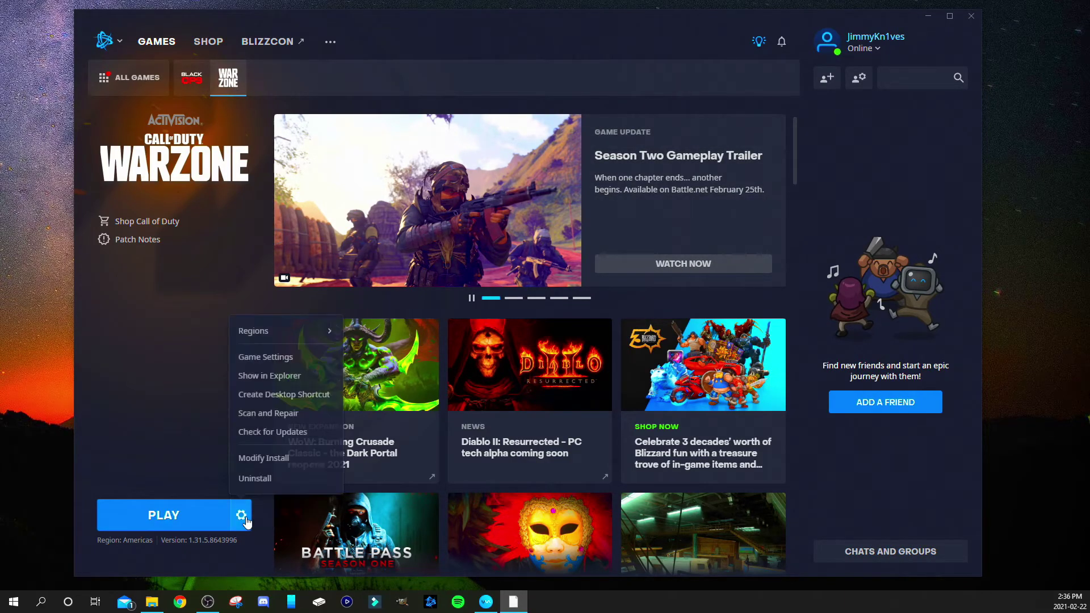
In Game Settings > Voice Chat, choose Microphone (Voicemod Virtual Audio Device (WDM)) as the input device.
{"action": "left_click", "coordinate": [294, 365]}
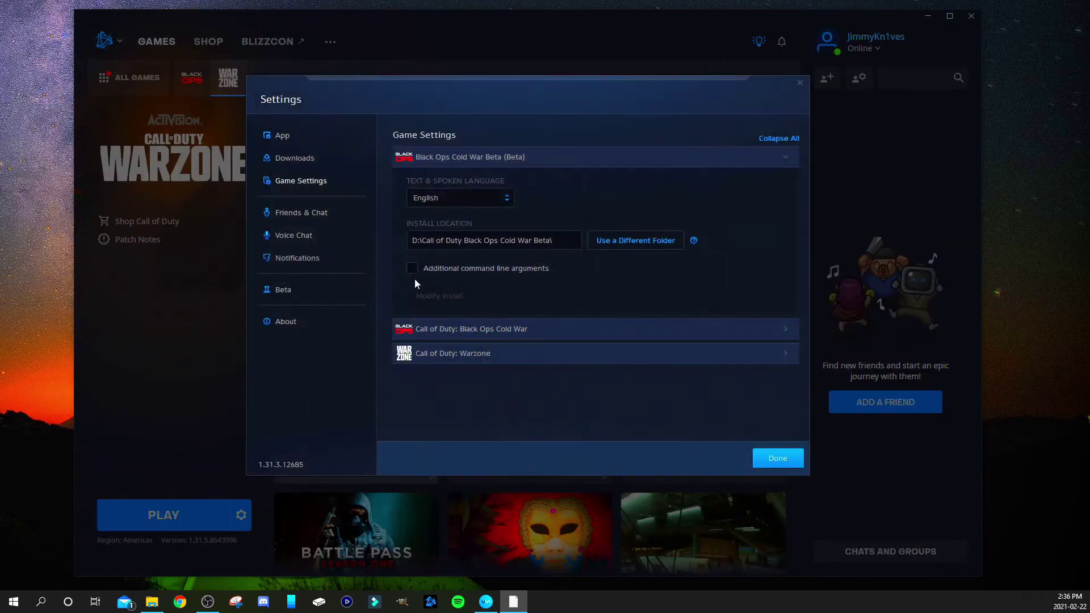
{"action": "left_click", "coordinate": [293, 238]}
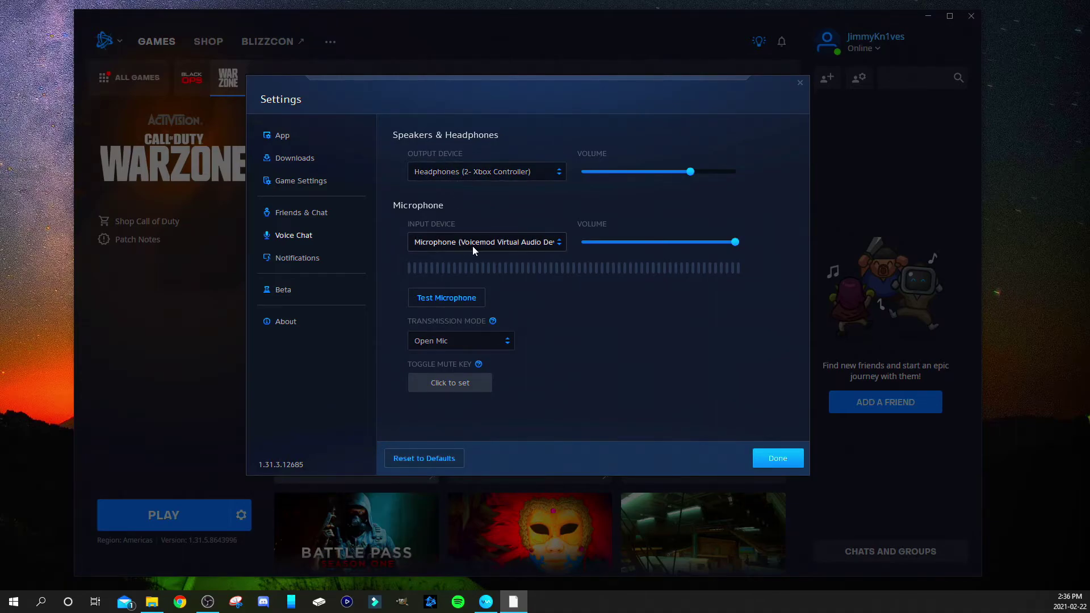
{"action": "left_click", "coordinate": [491, 244]}
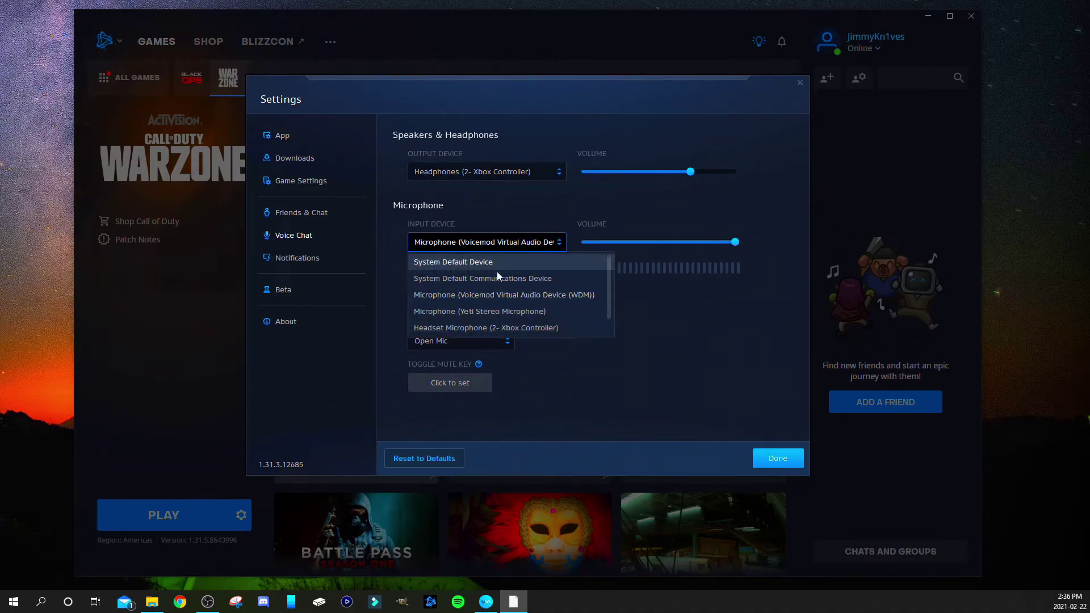
{"action": "left_click", "coordinate": [502, 295]}
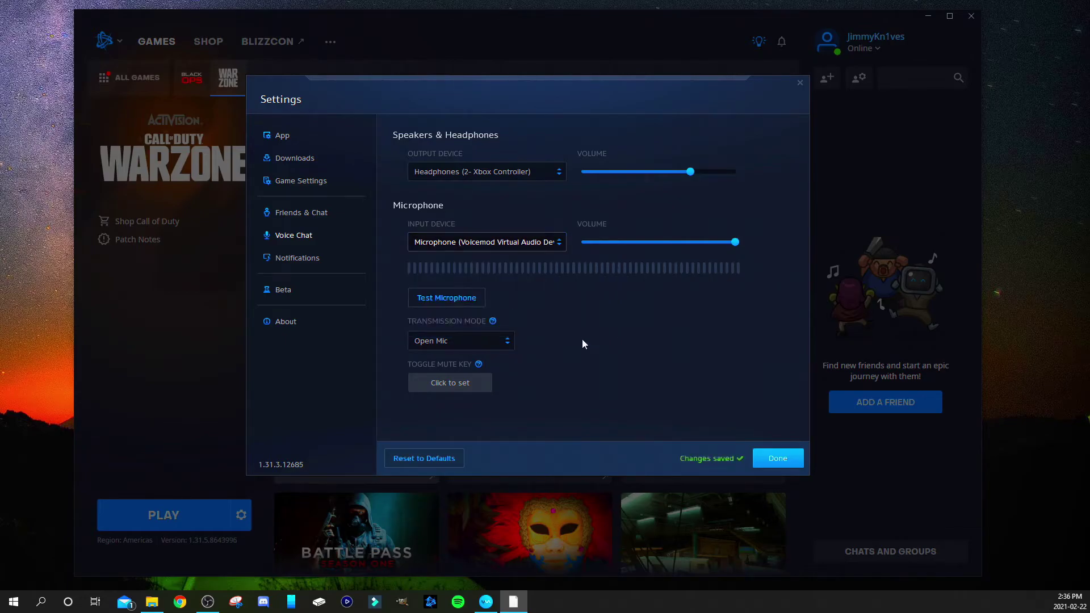
{"action": "left_click", "coordinate": [527, 247]}
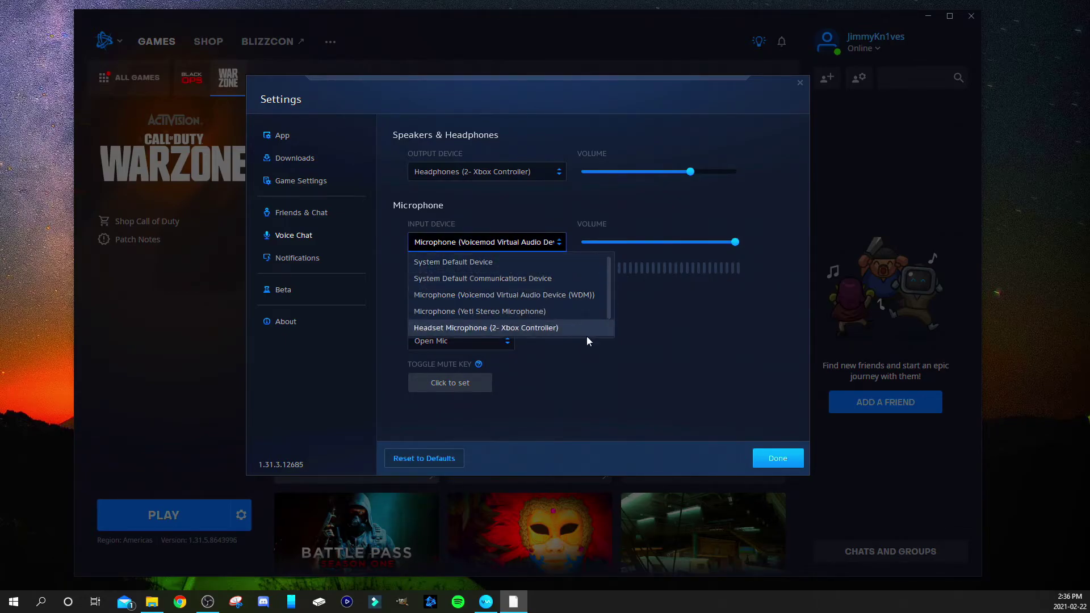
{"action": "left_click", "coordinate": [638, 391]}
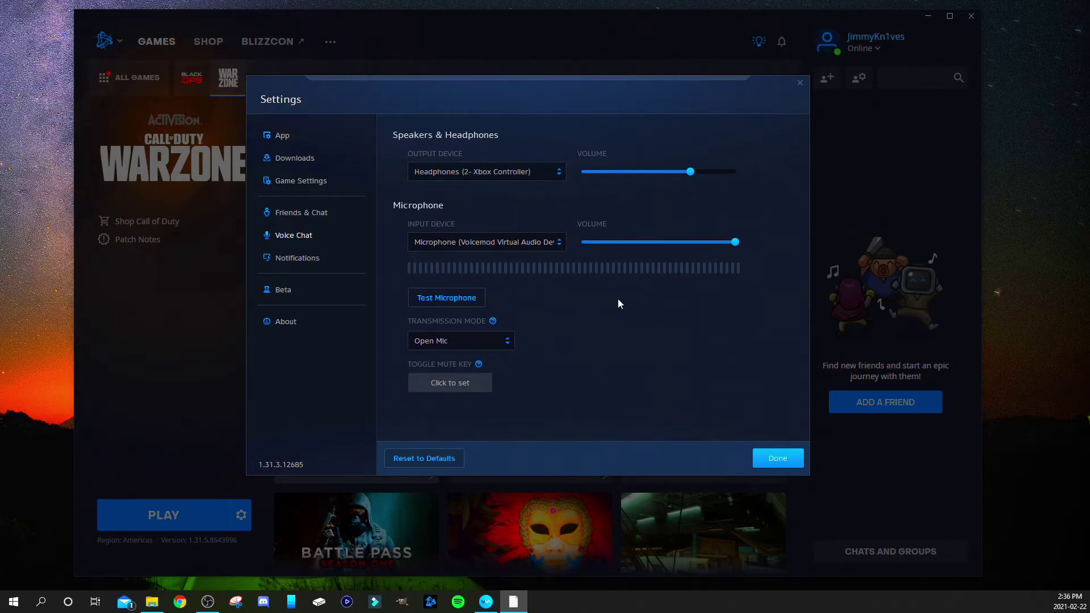
Click Done in Battle.net's Settings dialog to return to the Warzone page.
{"action": "left_click", "coordinate": [767, 461]}
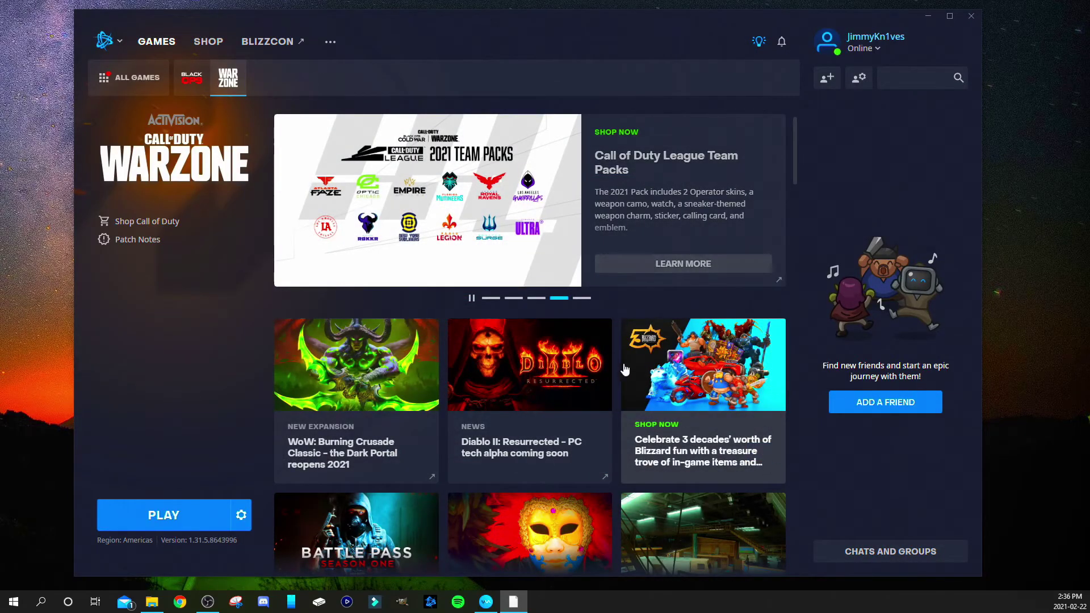